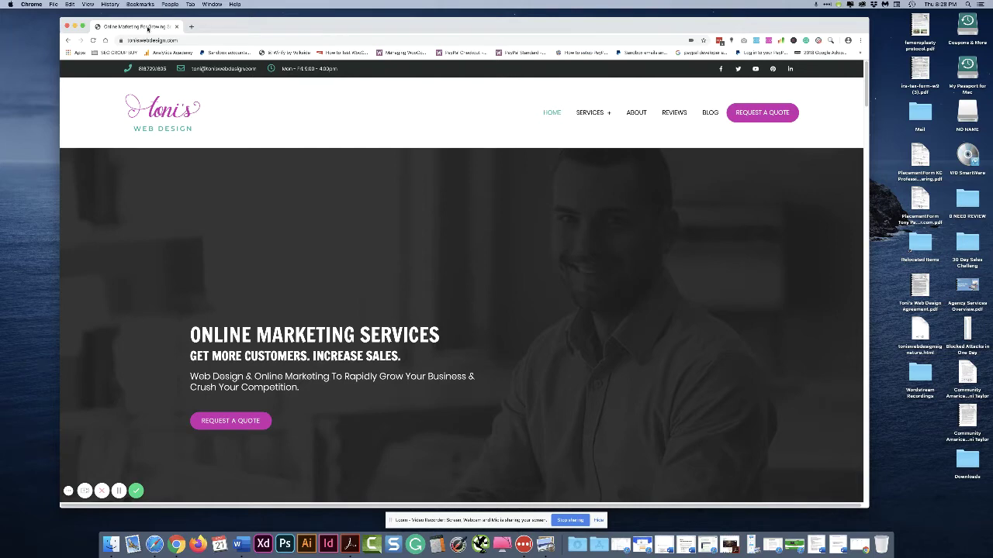
# - Open a new blank tab next to the Toni's Web Design tab in Chrome
pyautogui.click(179, 41)
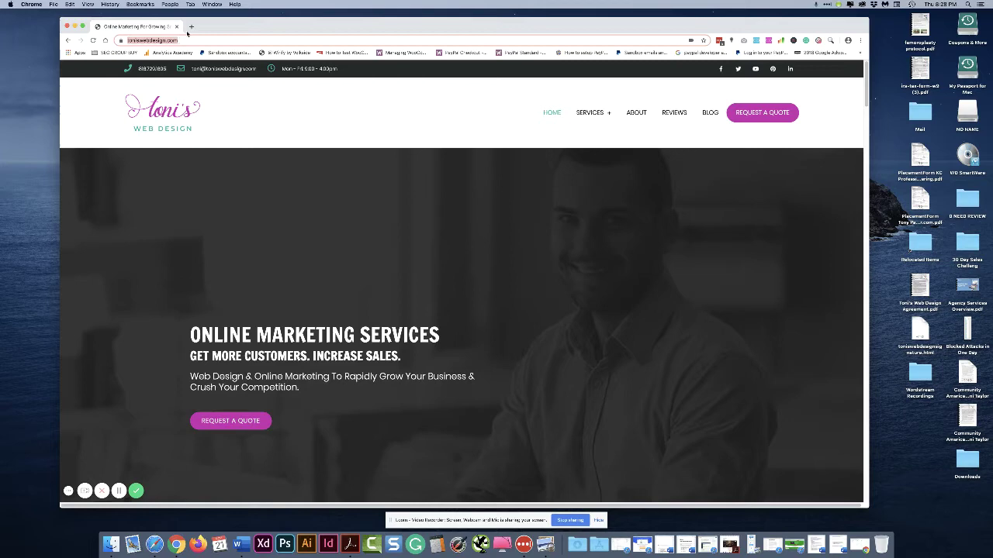
pyautogui.click(190, 28)
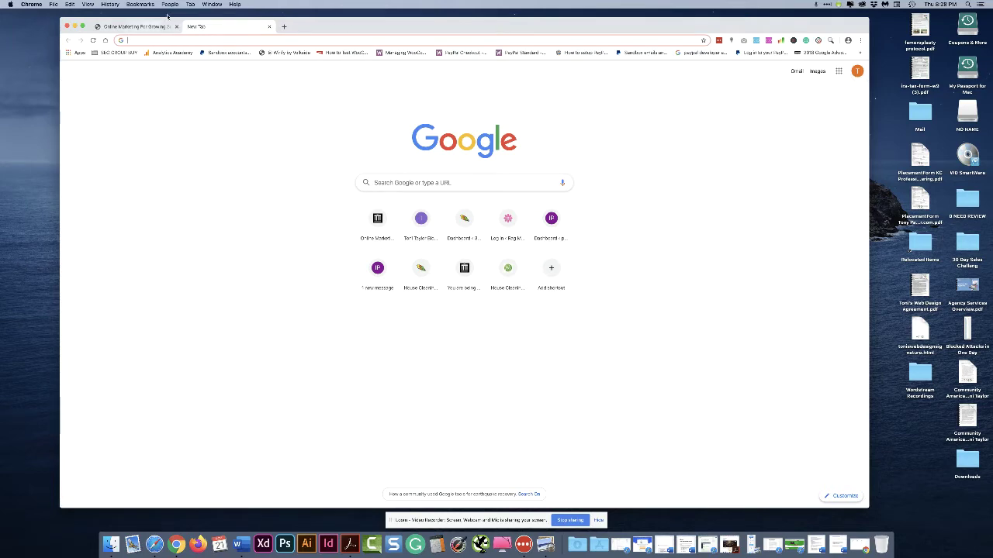
# - In the first tab, go to business.google.com to list the 14 verified locations
pyautogui.click(138, 28)
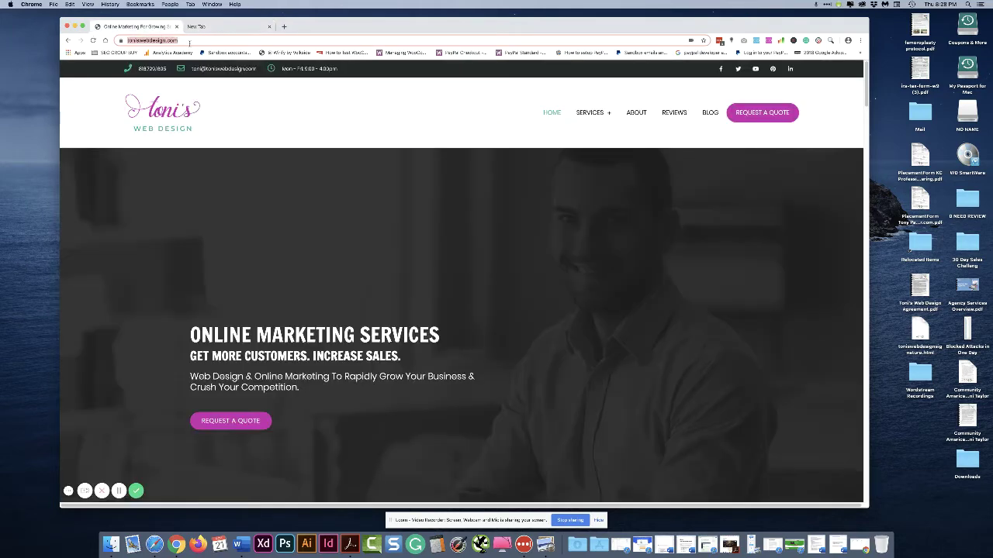
pyautogui.write('busine')
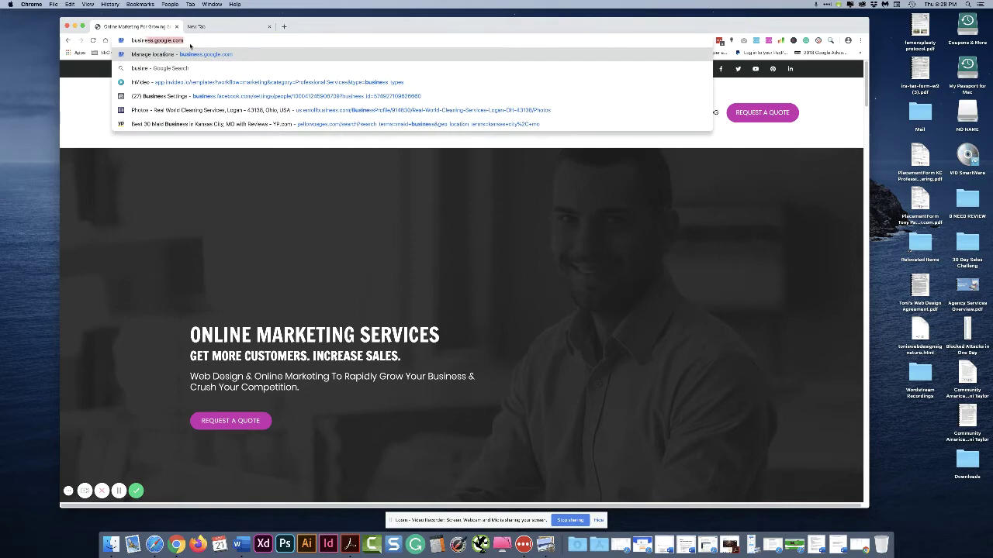
pyautogui.write('ss.google.c')
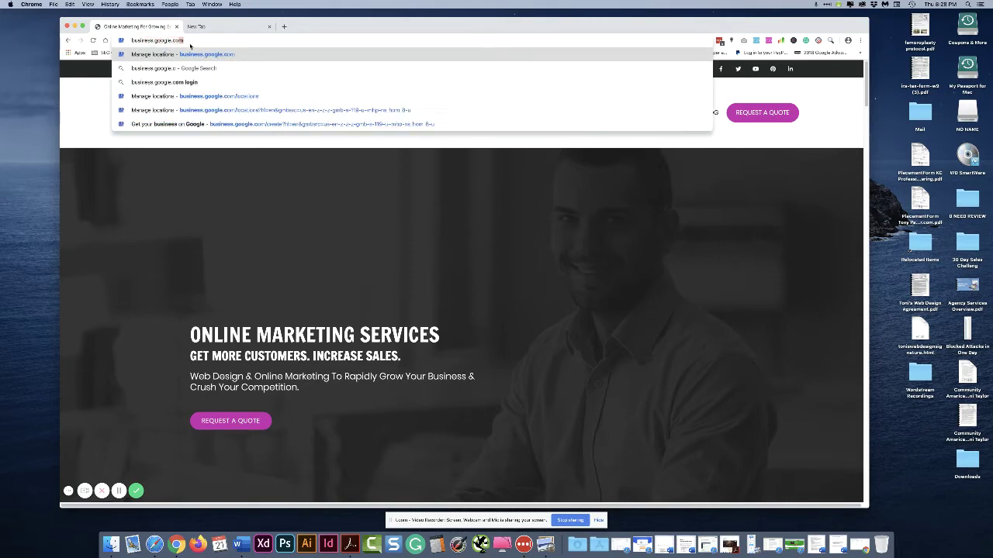
pyautogui.press('Return')
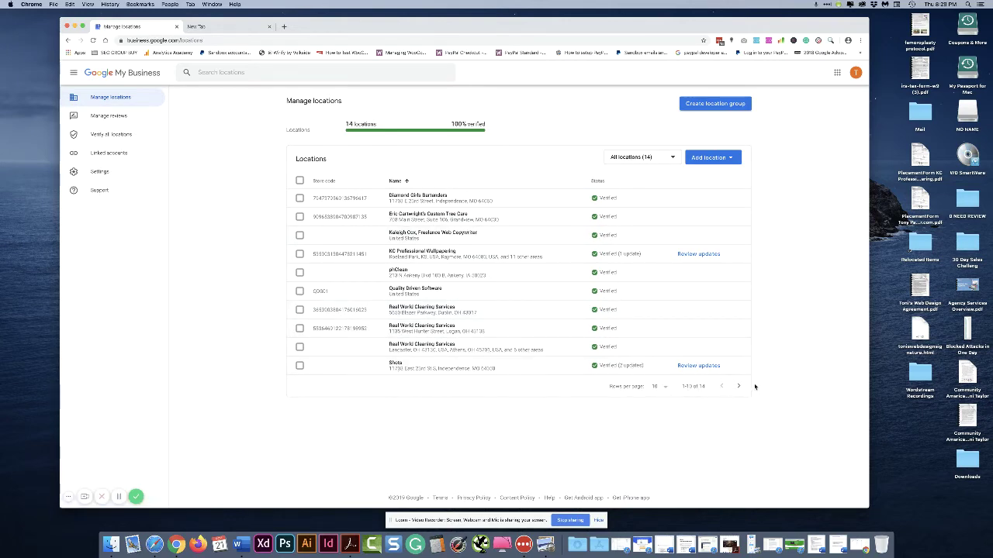
pyautogui.click(738, 386)
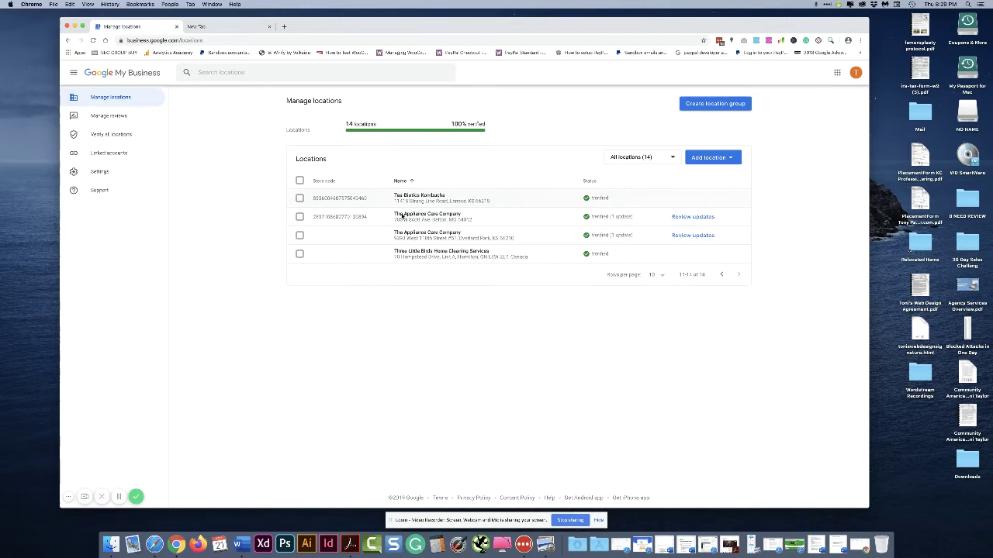
pyautogui.click(722, 274)
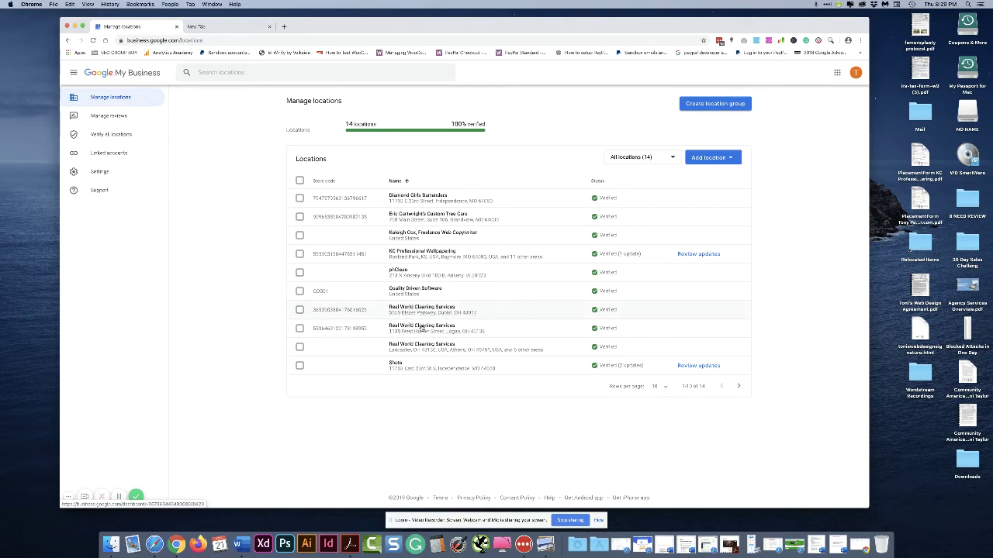
pyautogui.click(421, 329)
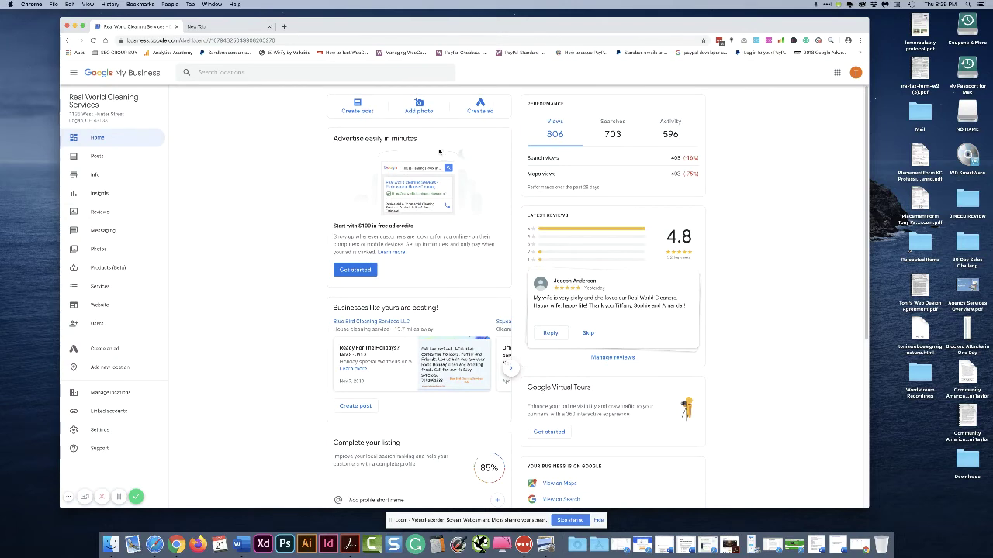
pyautogui.click(107, 76)
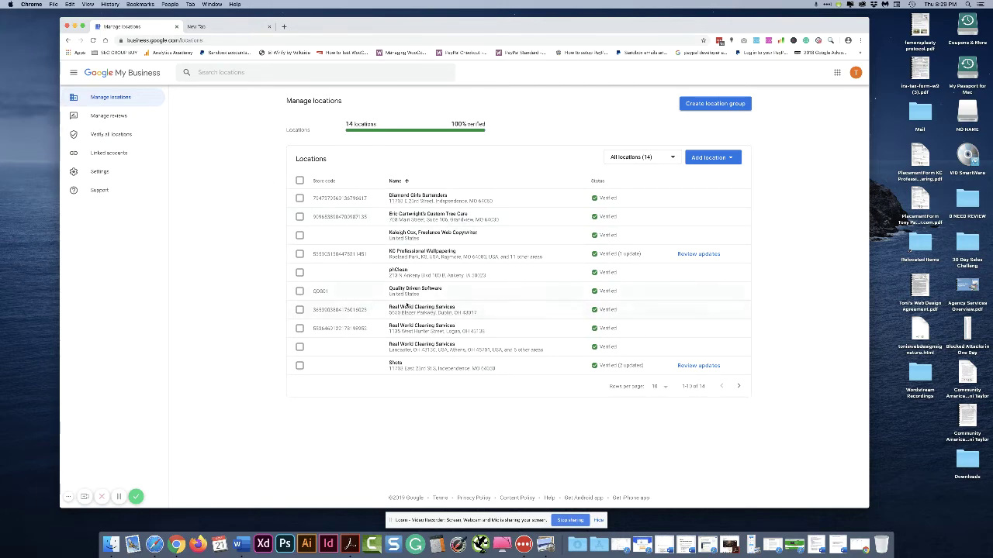
# - Open the phClean location's dashboard from the Locations table
pyautogui.click(397, 272)
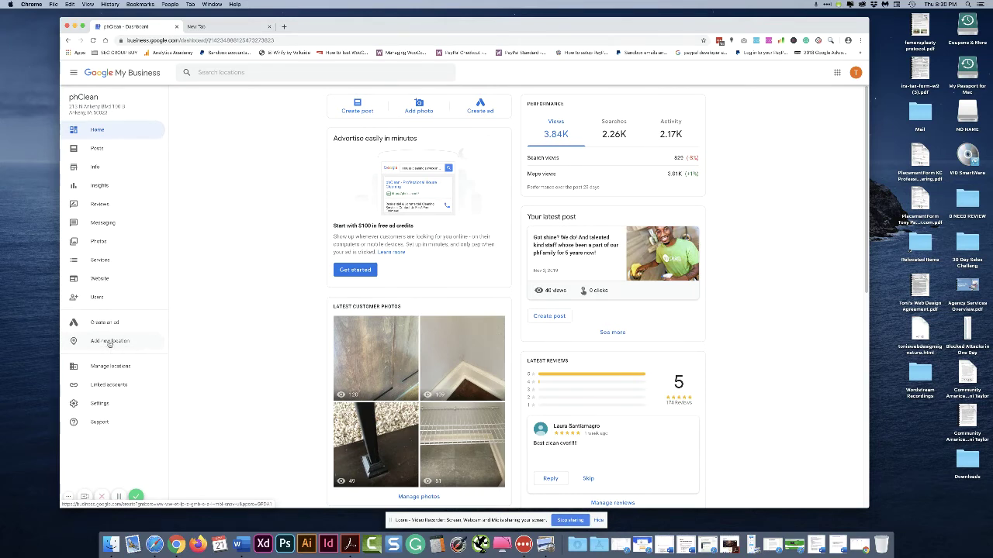
# - Add a new location for phClean, find phClean - Ames already claimed, and return to search
pyautogui.click(109, 342)
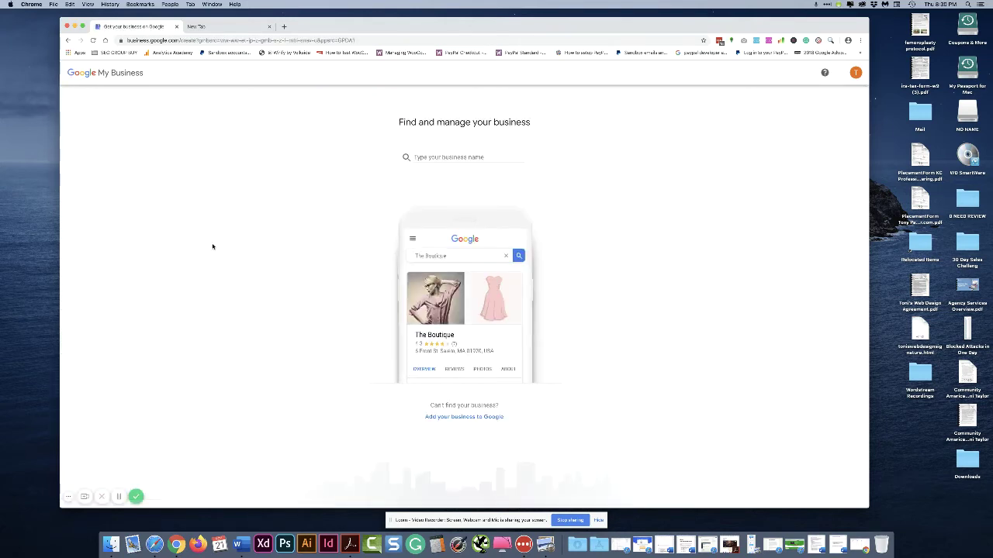
pyautogui.click(444, 157)
pyautogui.write('phc')
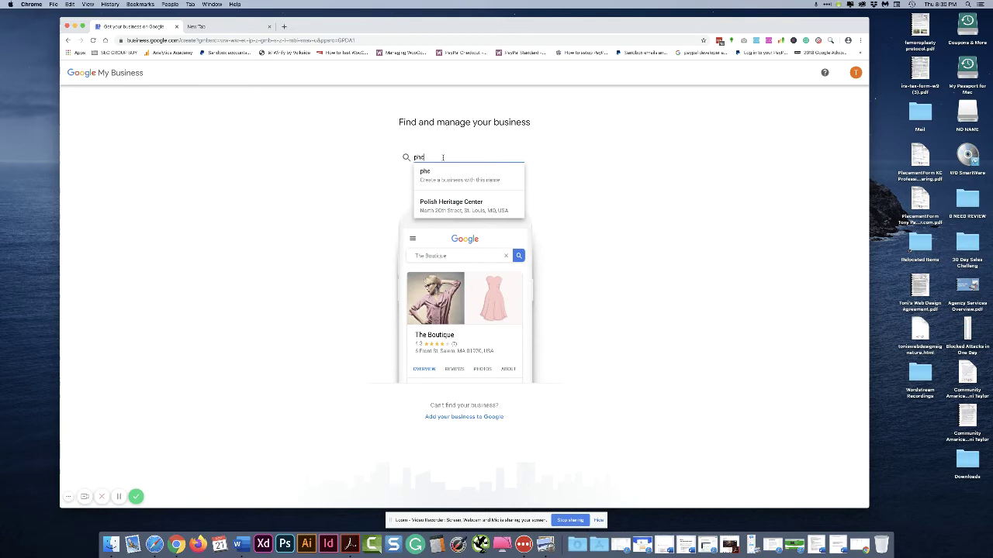
pyautogui.press('BackSpace')
pyautogui.write('Clean')
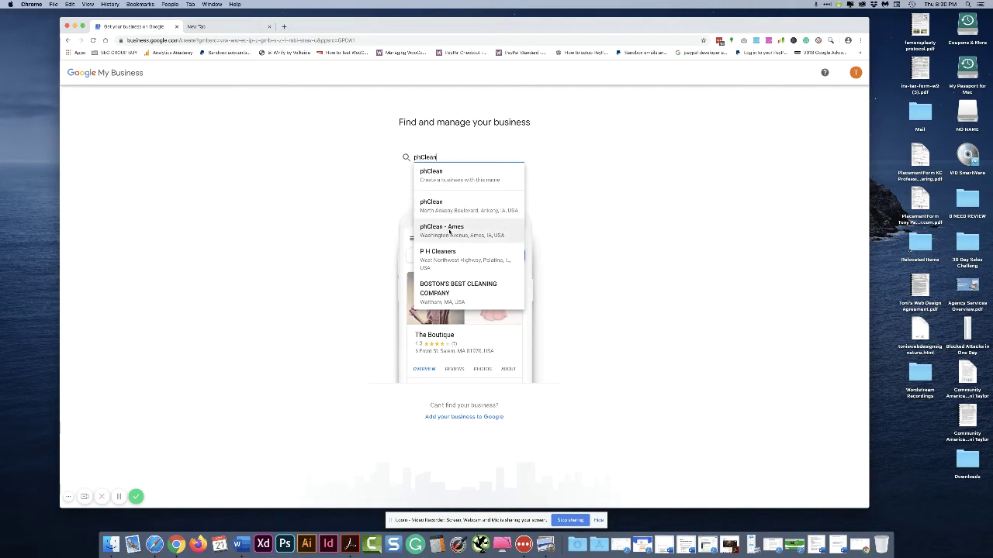
pyautogui.click(449, 230)
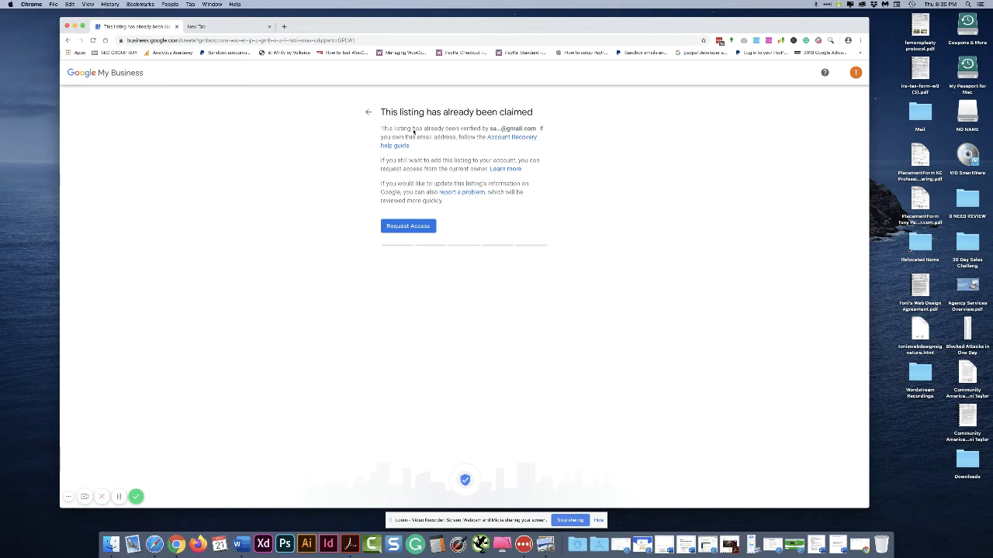
pyautogui.click(366, 110)
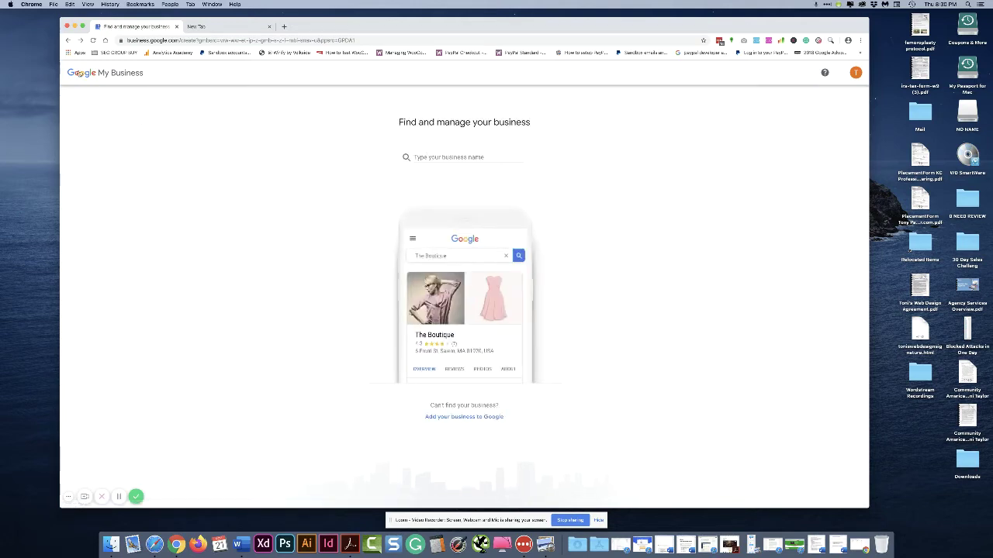
pyautogui.click(68, 39)
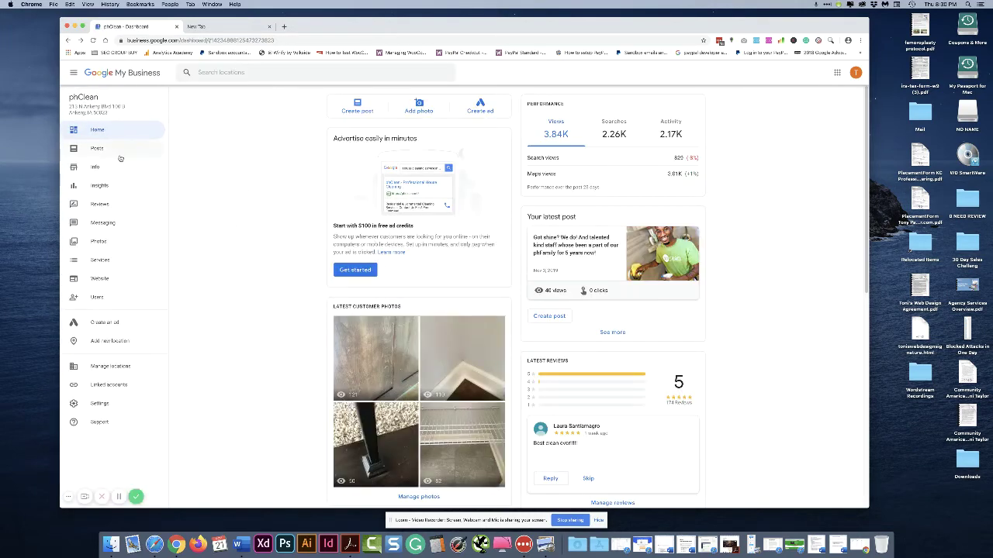
pyautogui.click(110, 366)
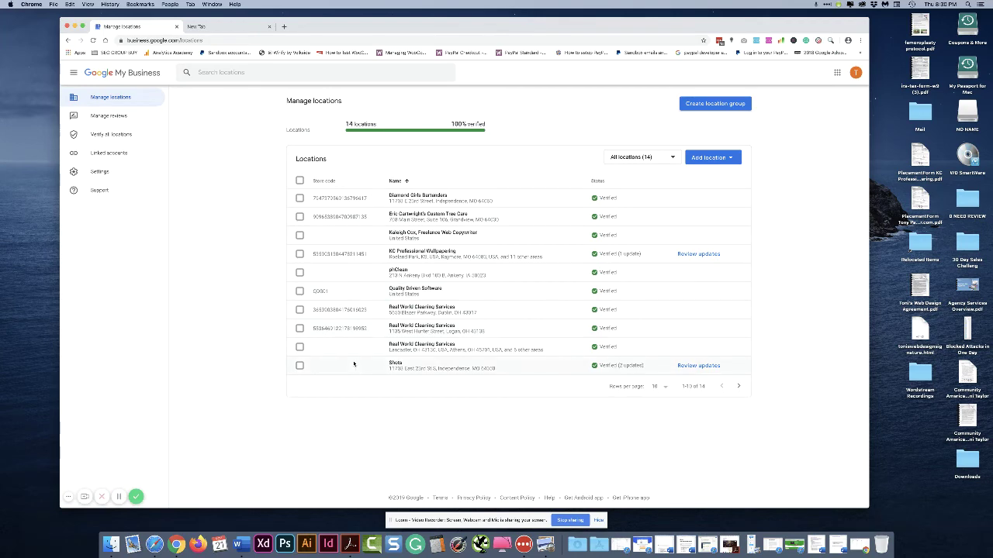
pyautogui.click(430, 259)
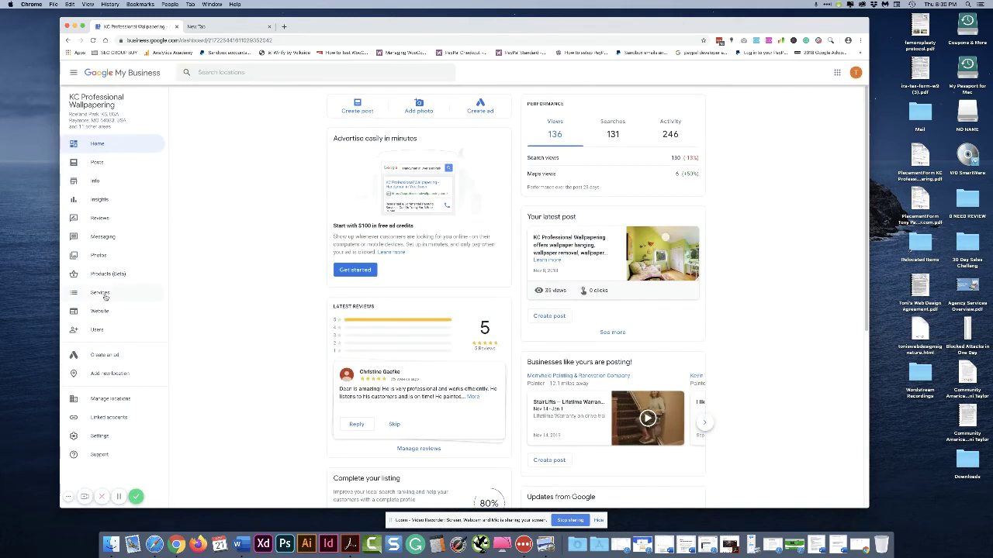
pyautogui.click(102, 375)
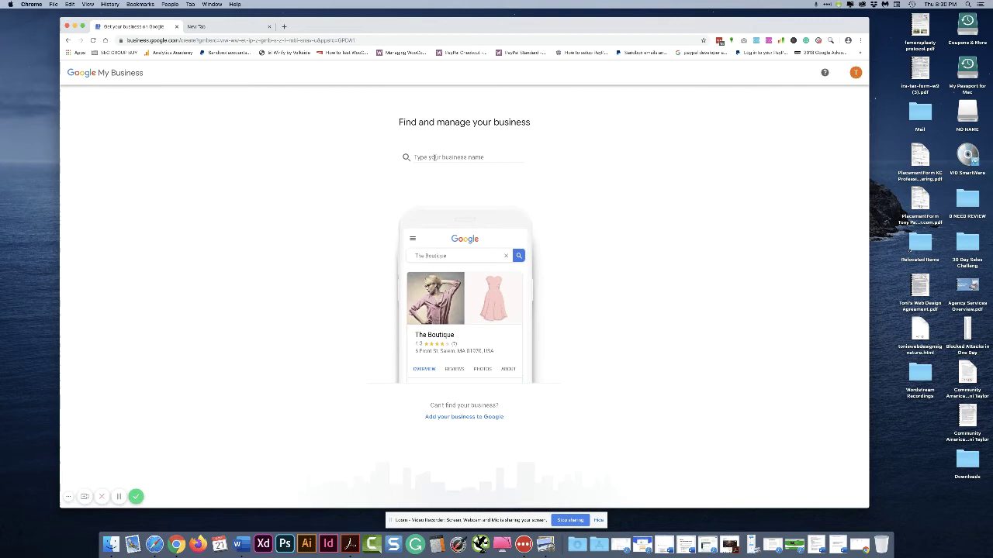
# - Create a new business named 'KC Professional Wallpapering' from the search box
pyautogui.click(443, 157)
pyautogui.write('KC P')
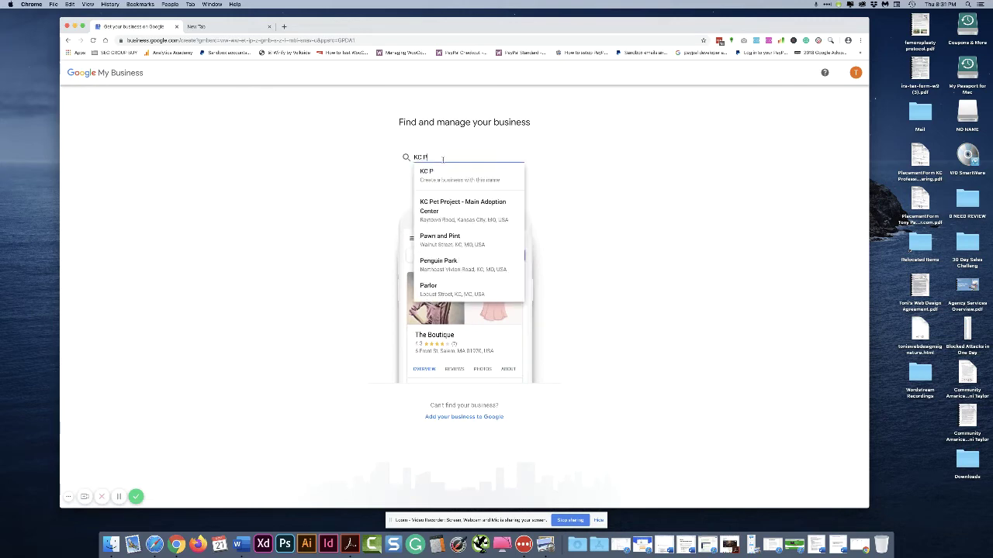
pyautogui.write('rofessional')
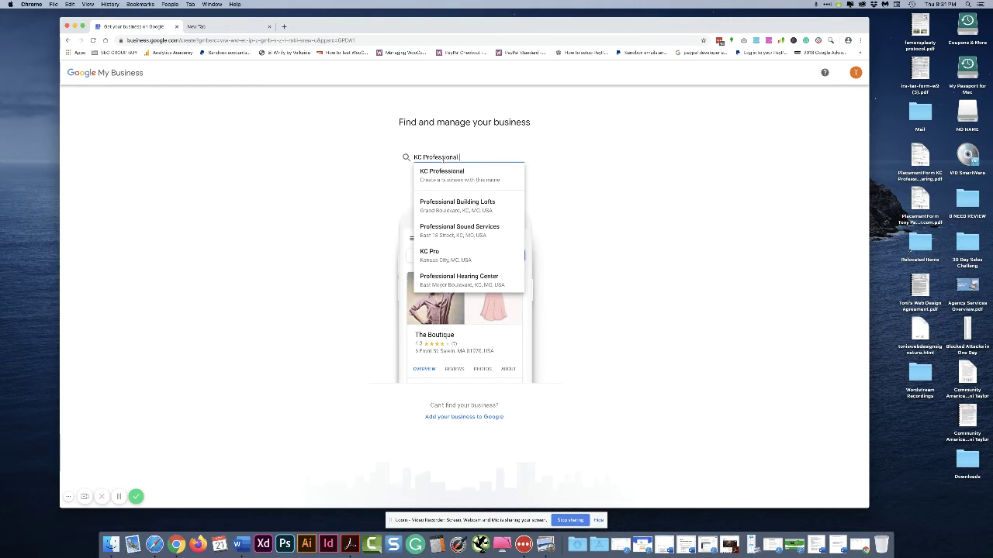
pyautogui.write(' Wall')
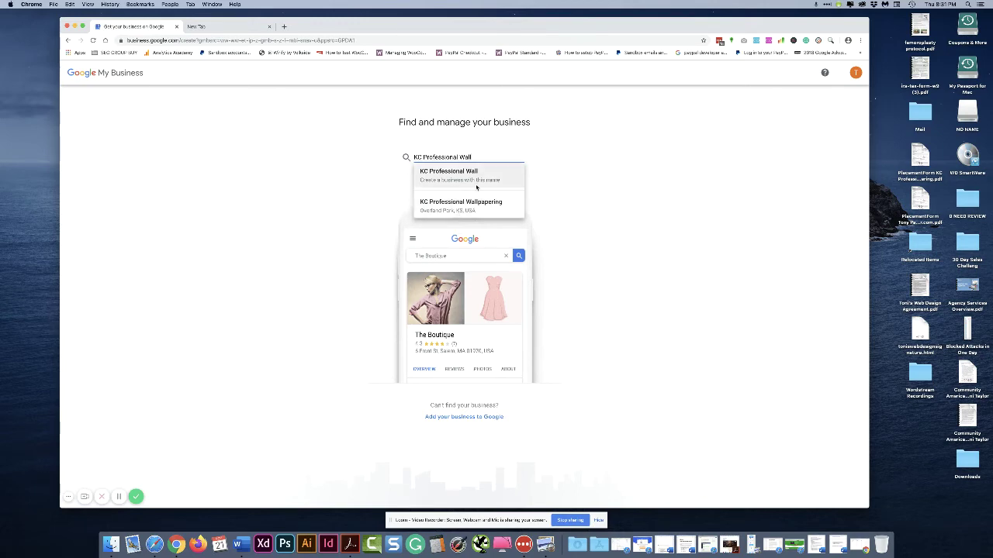
pyautogui.write('papering')
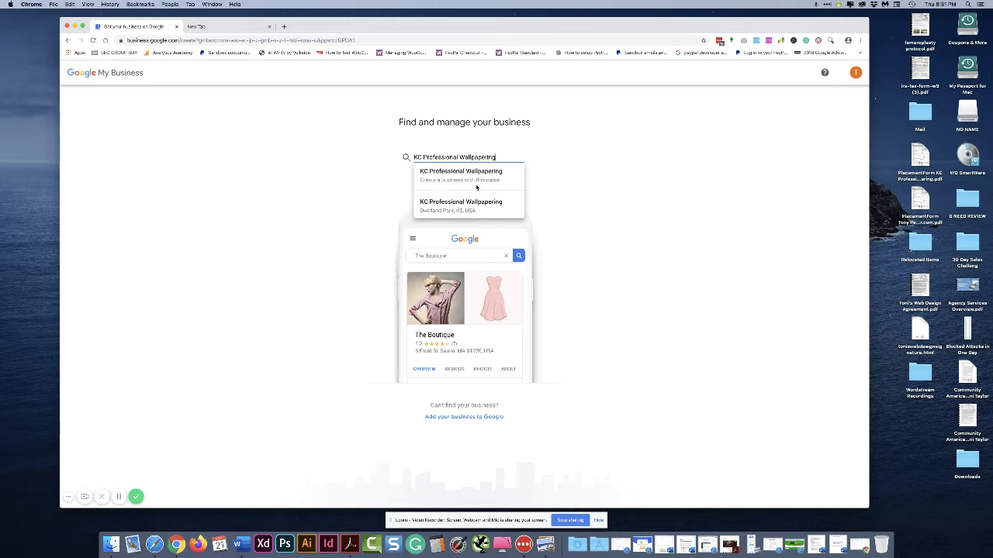
pyautogui.click(460, 179)
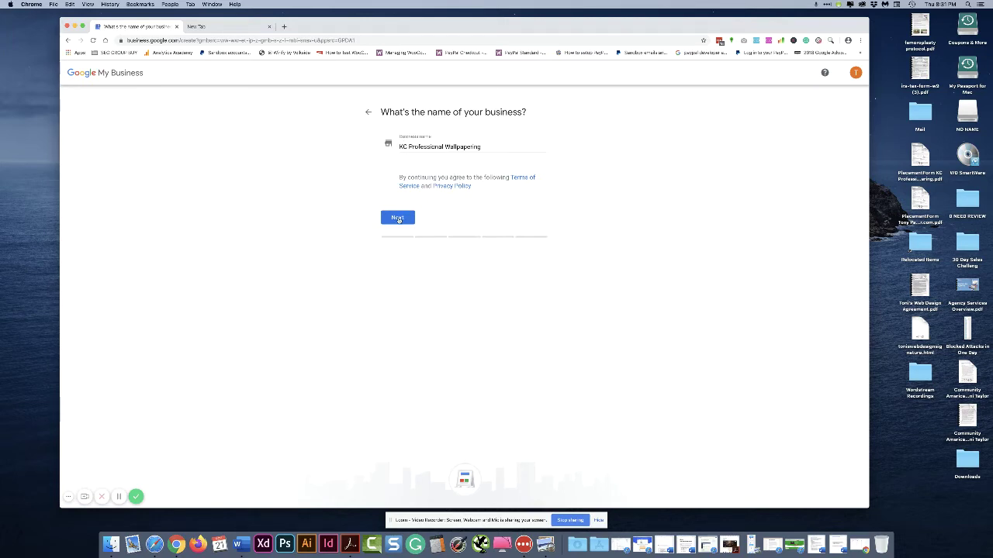
# - Set the business category to 'Wallpaper store' and continue
pyautogui.click(397, 218)
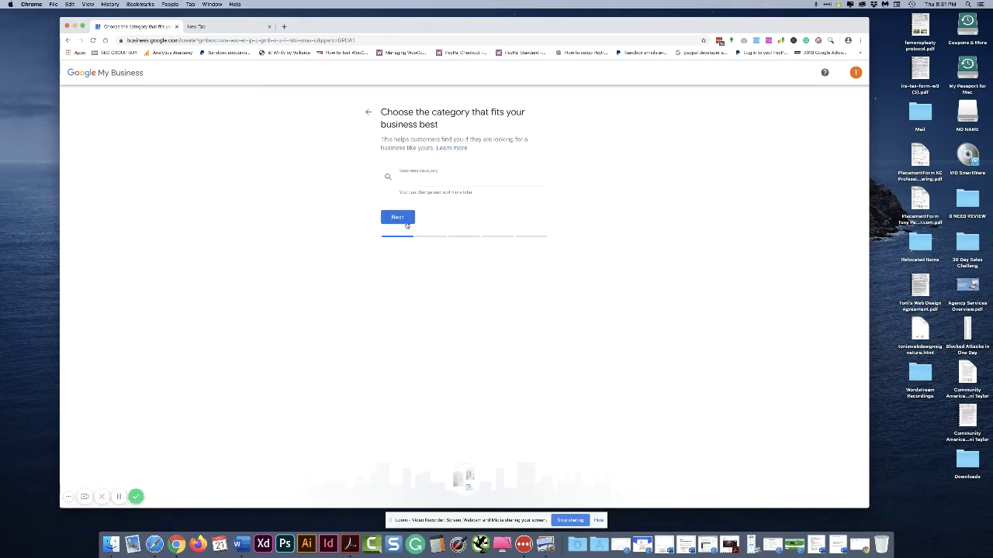
pyautogui.click(418, 179)
pyautogui.write('wall')
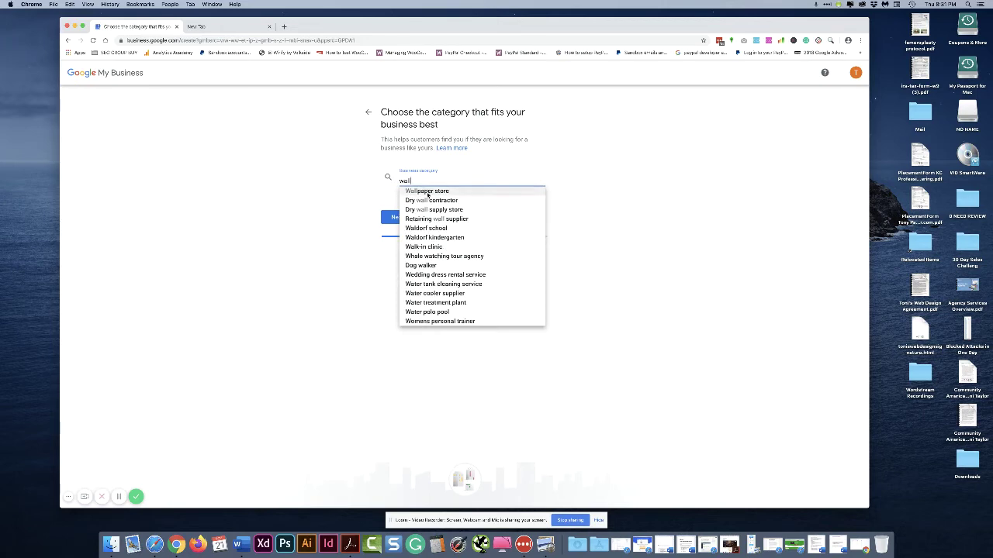
pyautogui.click(427, 192)
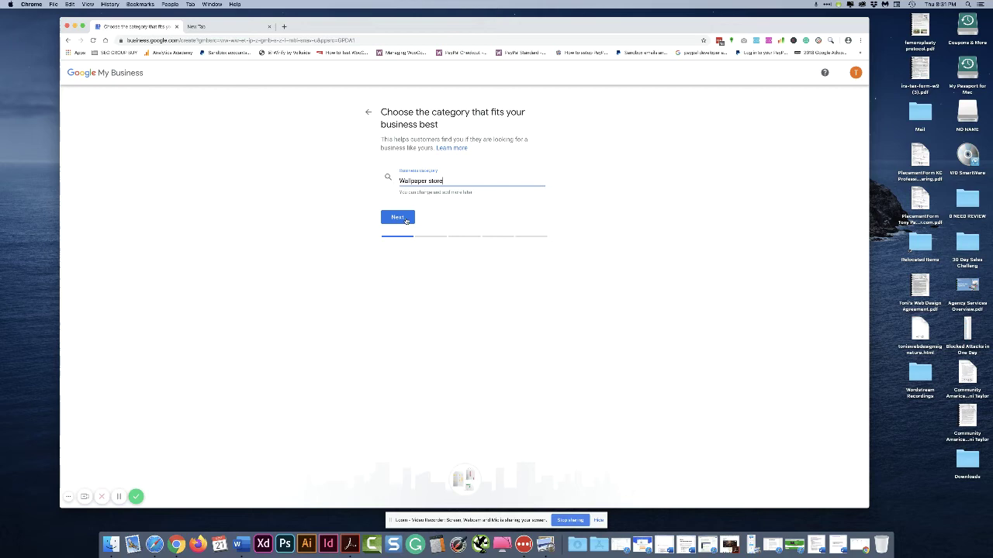
pyautogui.click(408, 221)
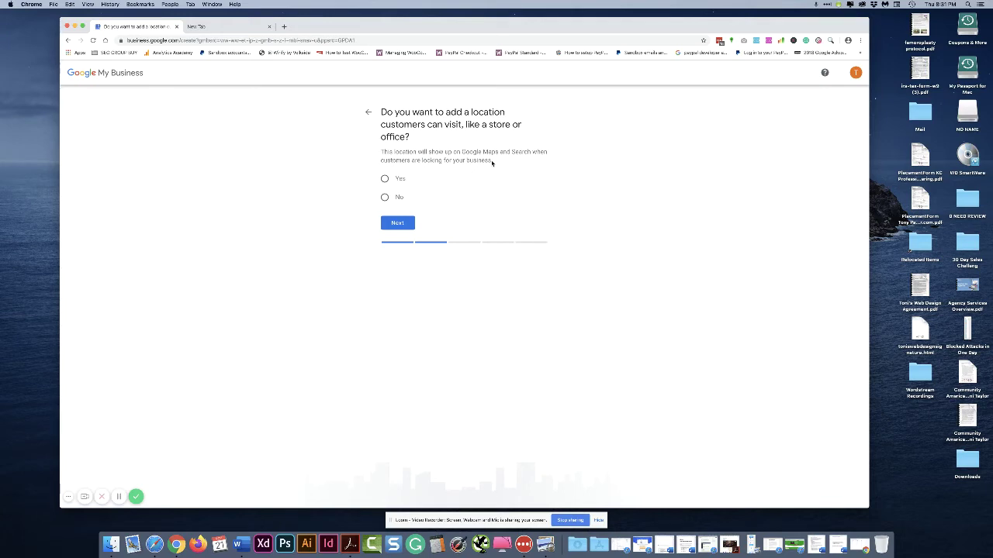
# - Back out to the business search and open the existing KC Professional Wallpapering listing
pyautogui.click(368, 112)
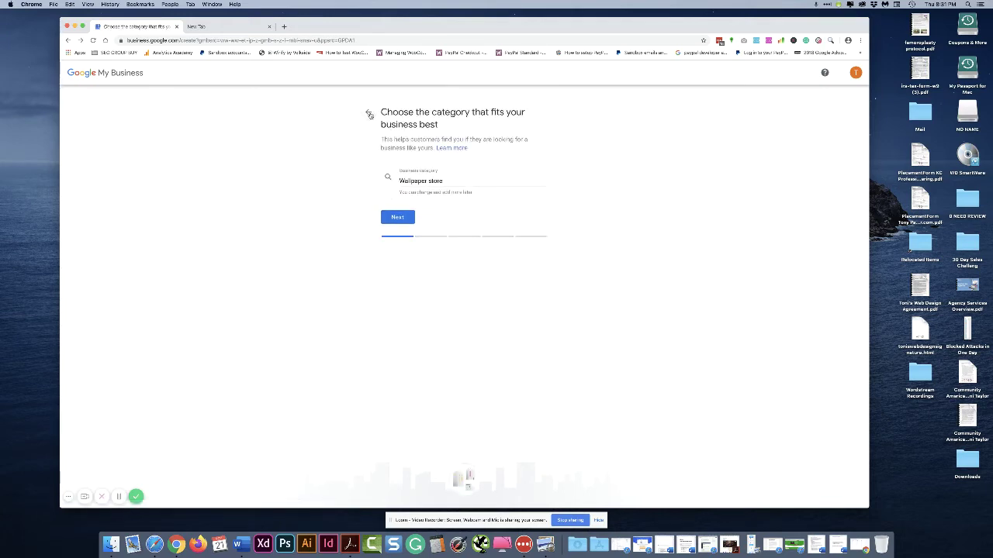
pyautogui.click(370, 114)
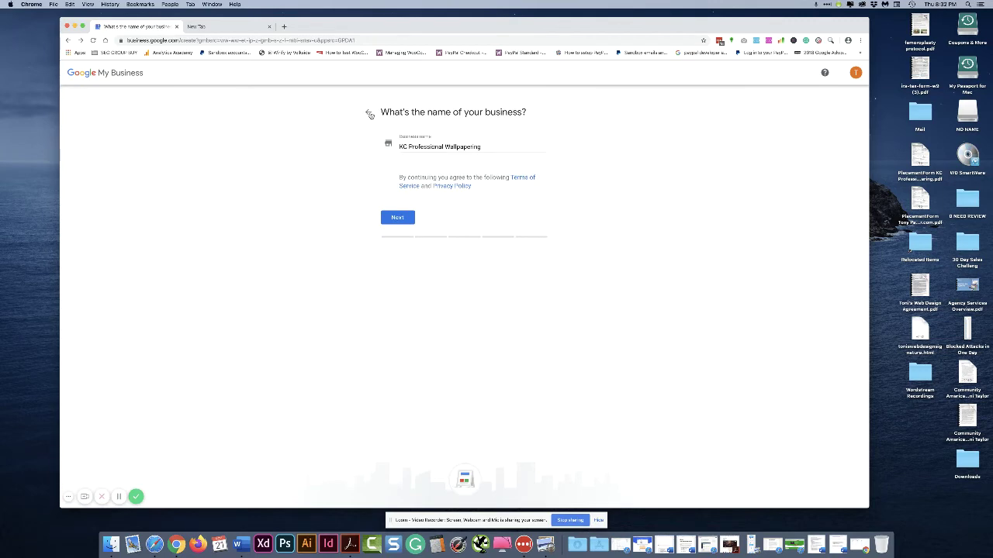
pyautogui.click(369, 113)
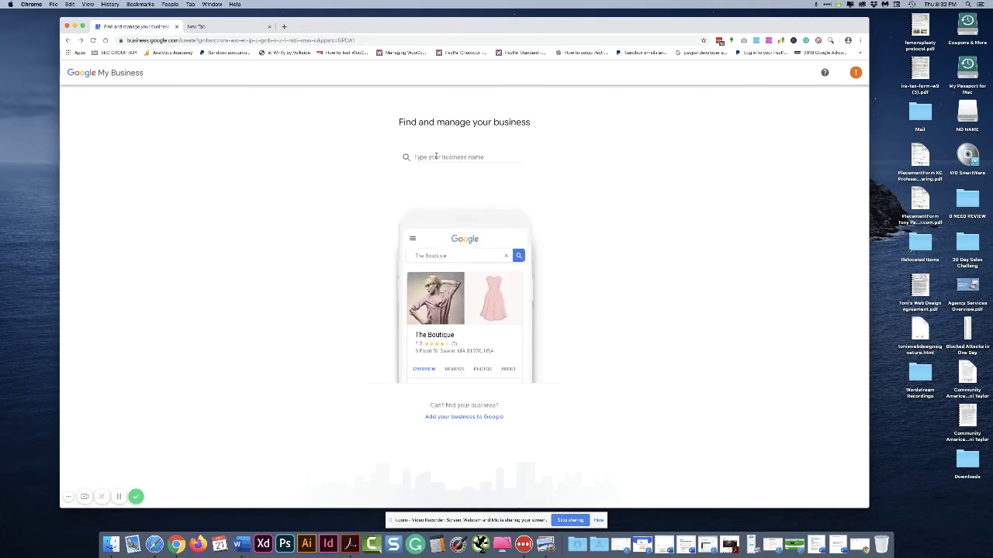
pyautogui.click(437, 157)
pyautogui.write('KC')
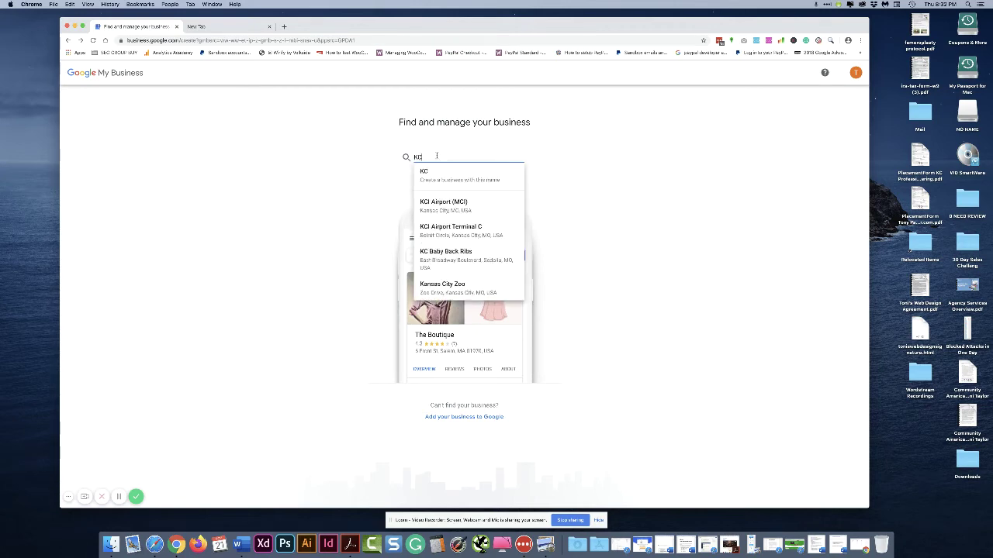
pyautogui.write(' Pro')
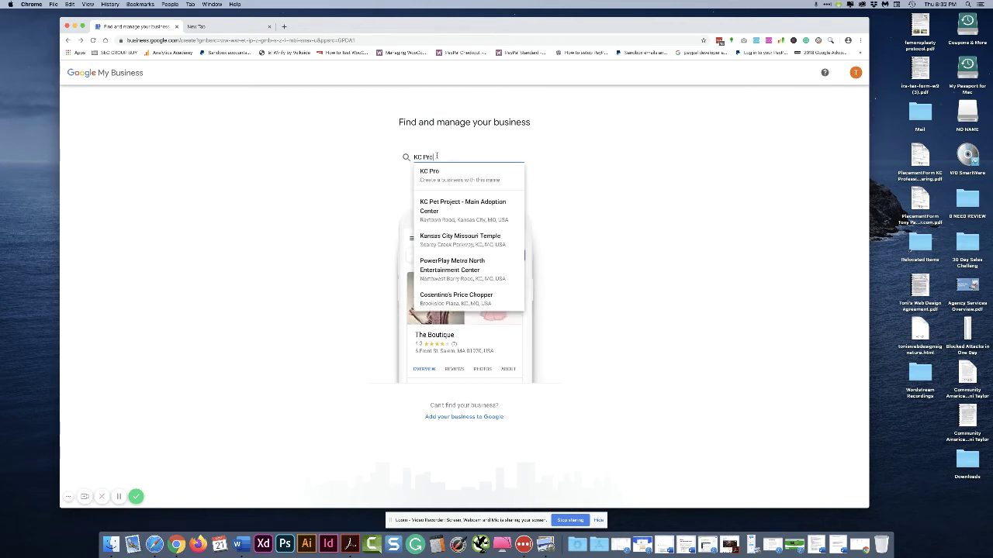
pyautogui.write('fessional Wall')
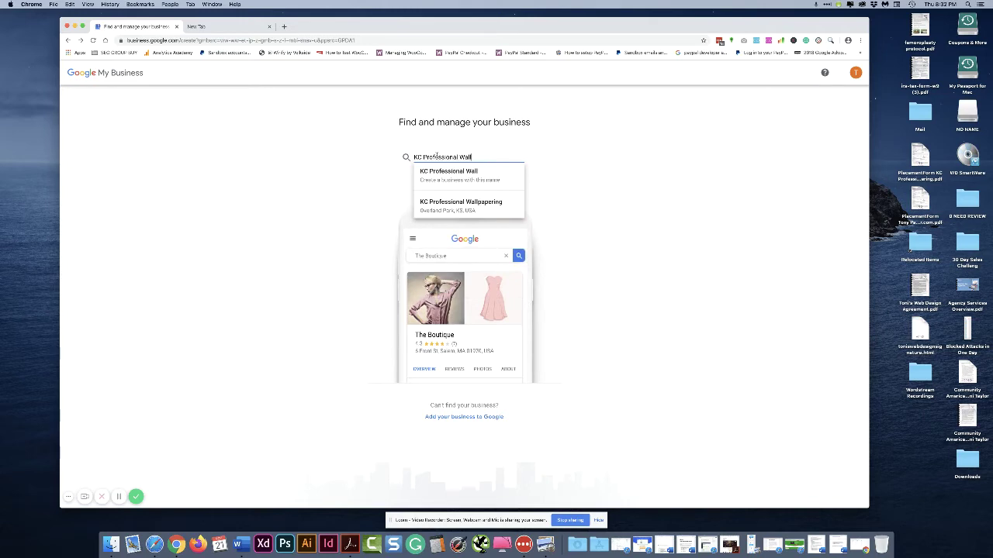
pyautogui.write('p')
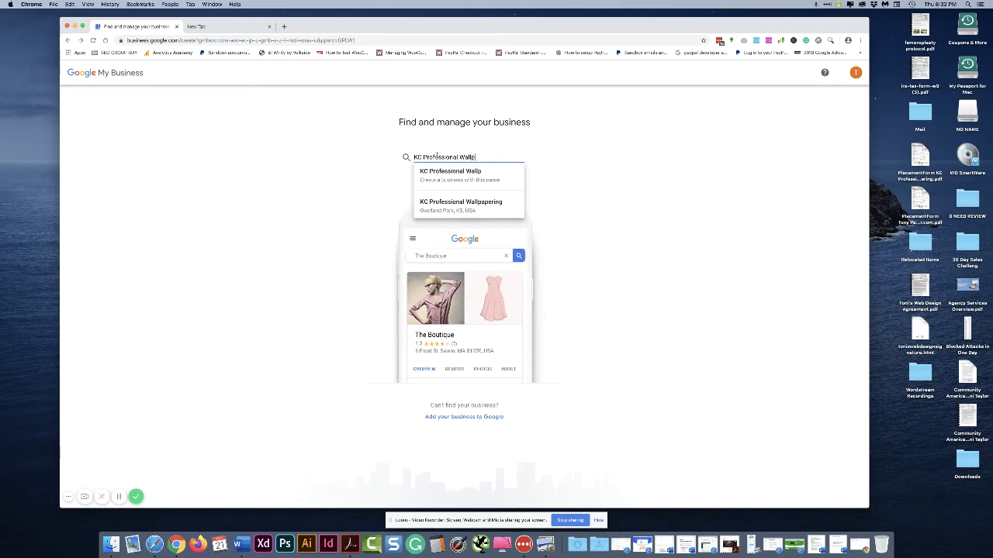
pyautogui.click(453, 210)
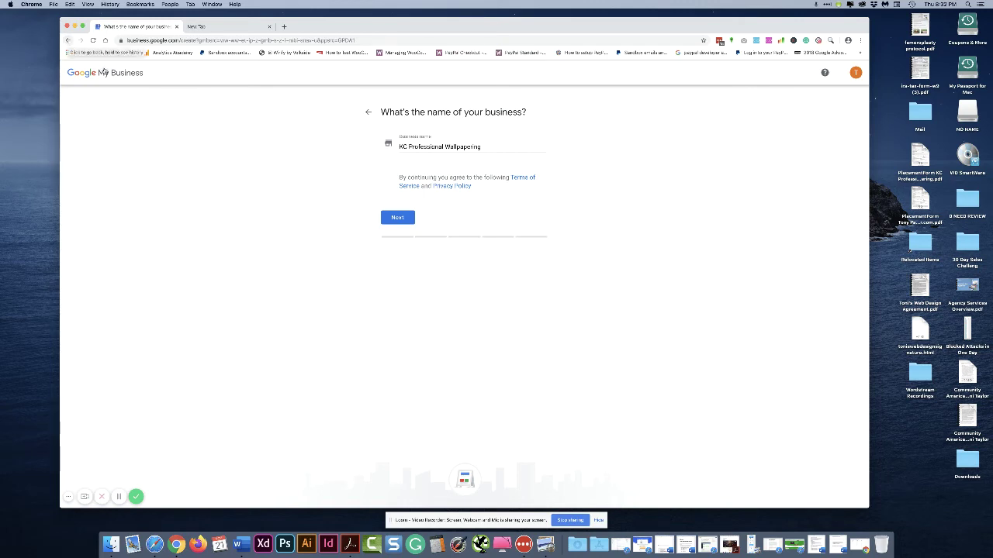
# - Search 'KC Professional Wallpapering' again and choose the Overland Park listing
pyautogui.click(367, 113)
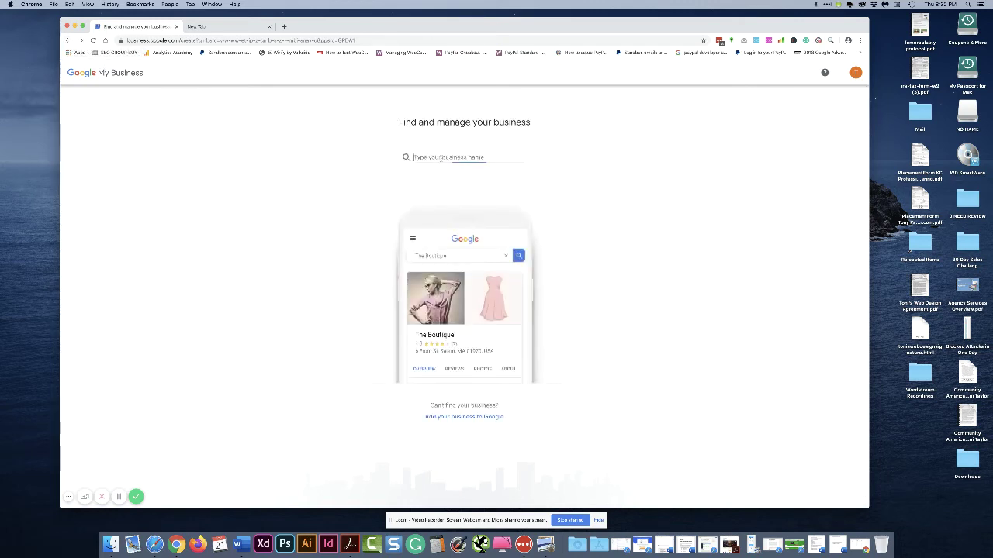
pyautogui.write('KC')
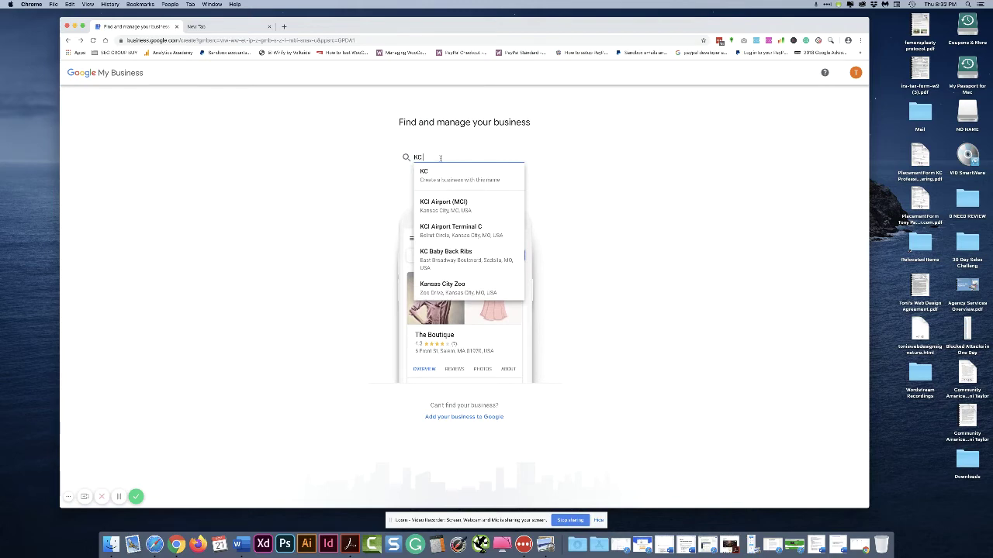
pyautogui.write(' Professi')
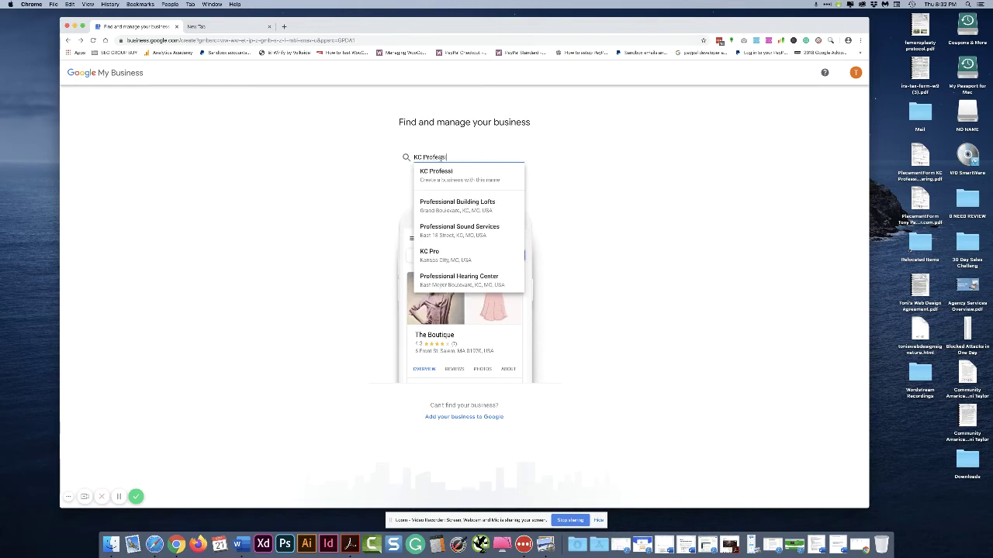
pyautogui.write('onal Wa')
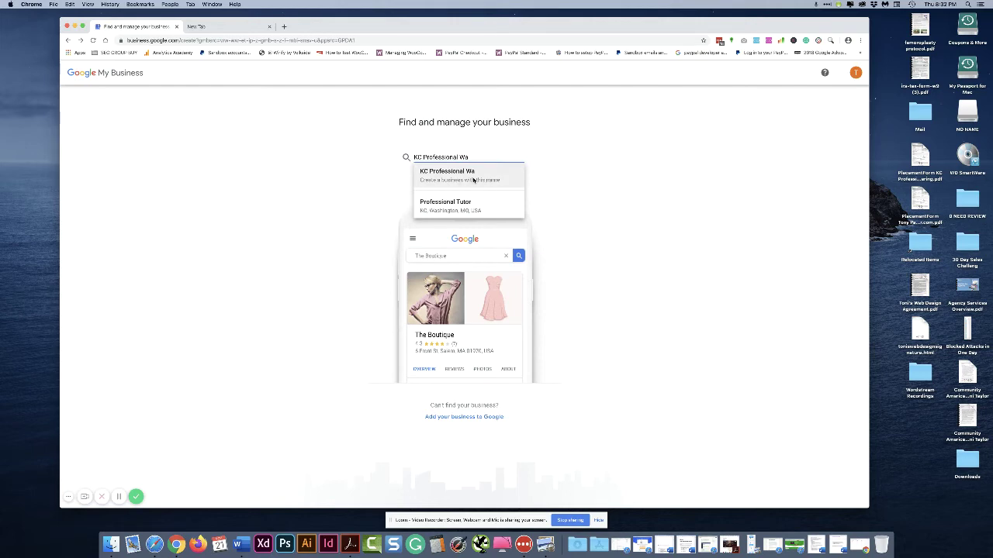
pyautogui.write('l')
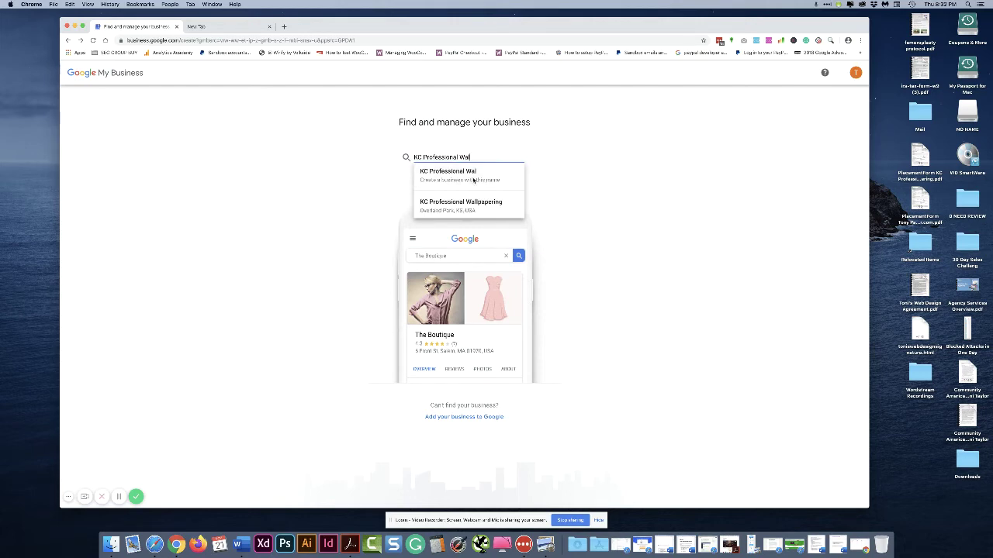
pyautogui.write('lpapering')
pyautogui.press('Down')
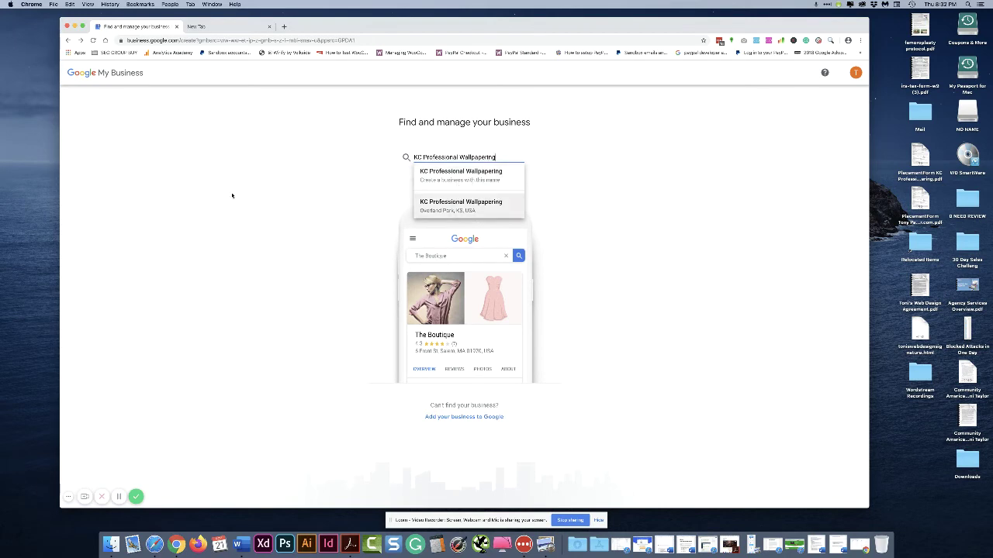
pyautogui.press('Return')
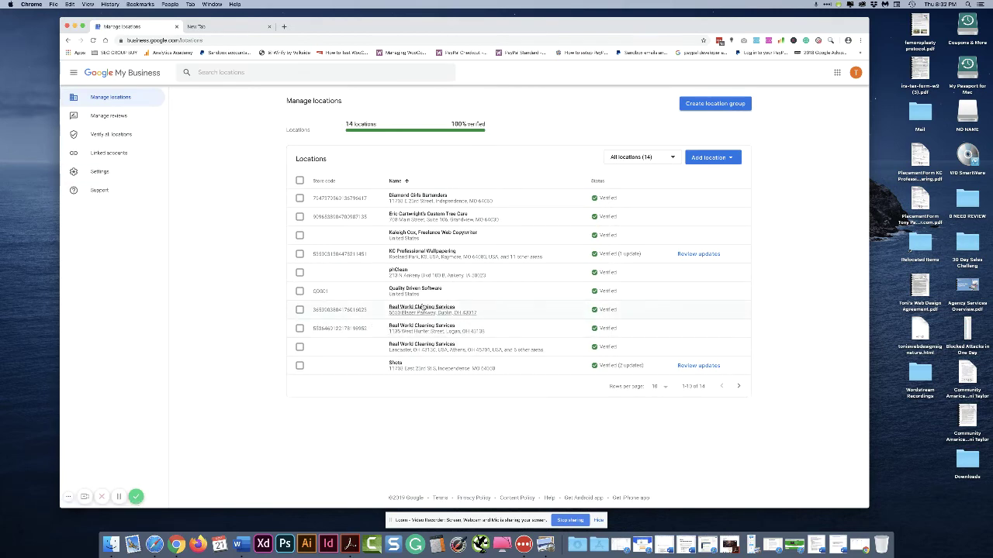
pyautogui.click(424, 312)
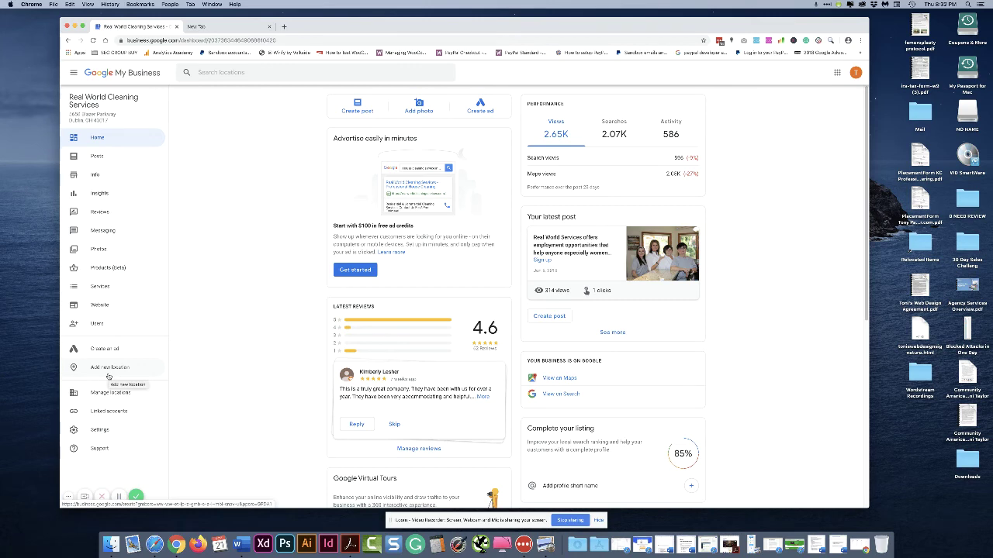
pyautogui.click(112, 74)
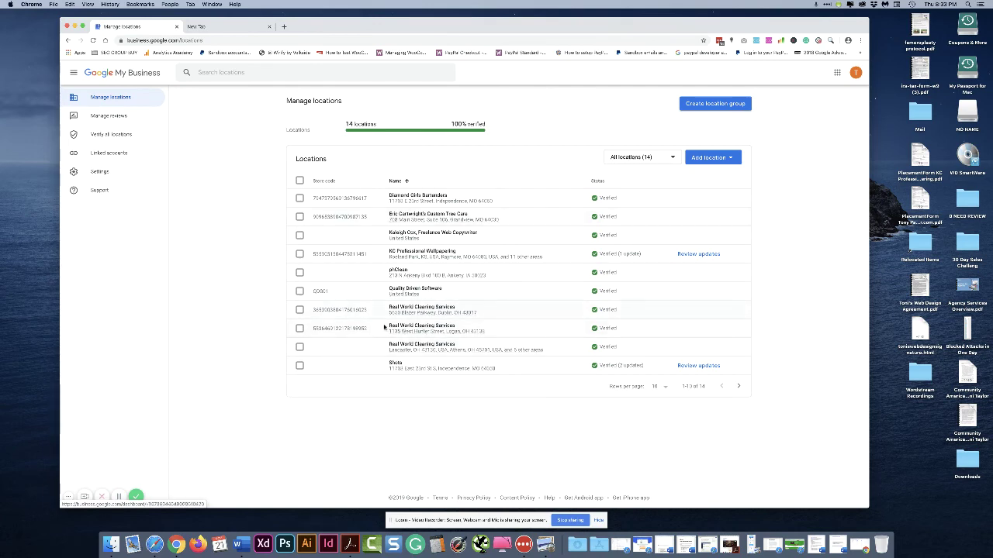
# - Open Logan Real World Cleaning Services and review its Users permissions list
pyautogui.click(415, 330)
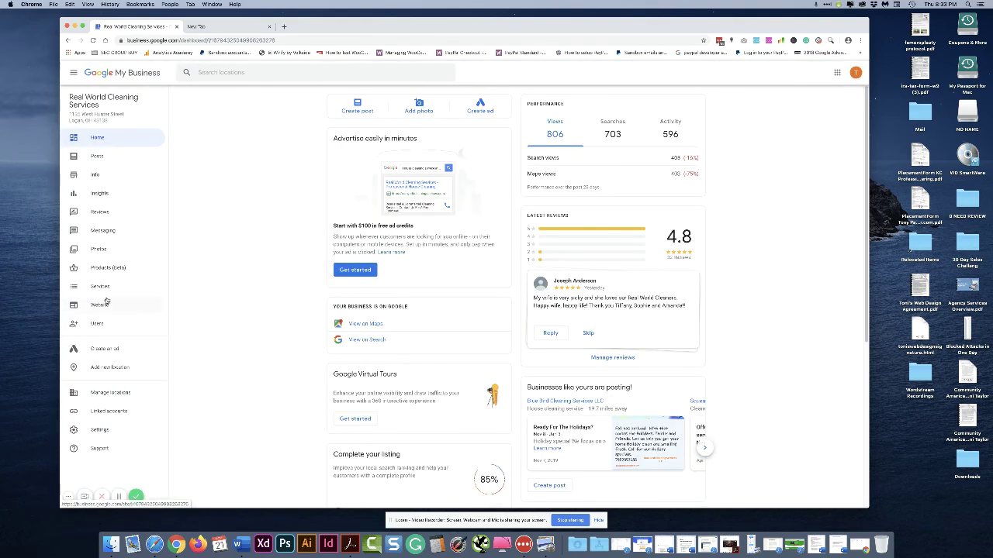
pyautogui.click(98, 325)
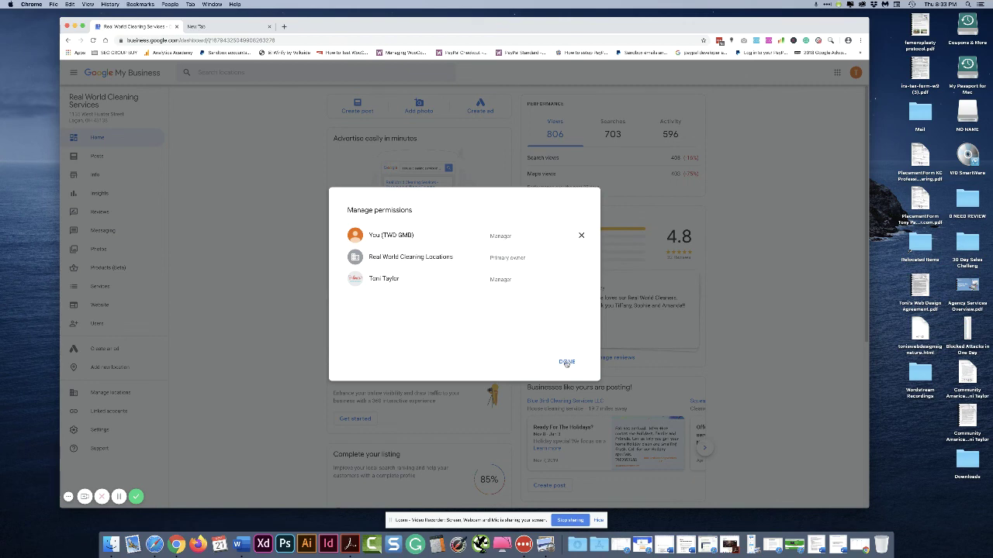
pyautogui.click(566, 362)
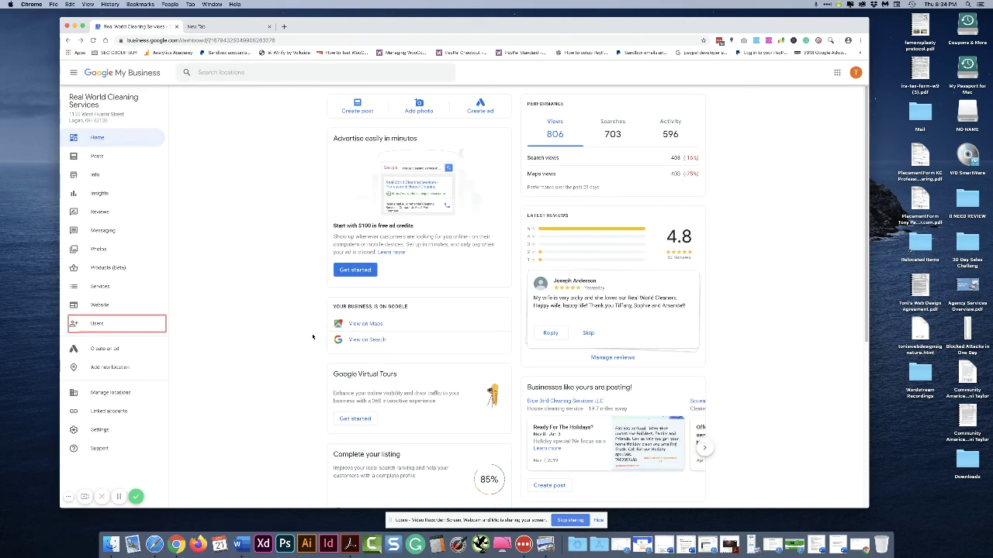